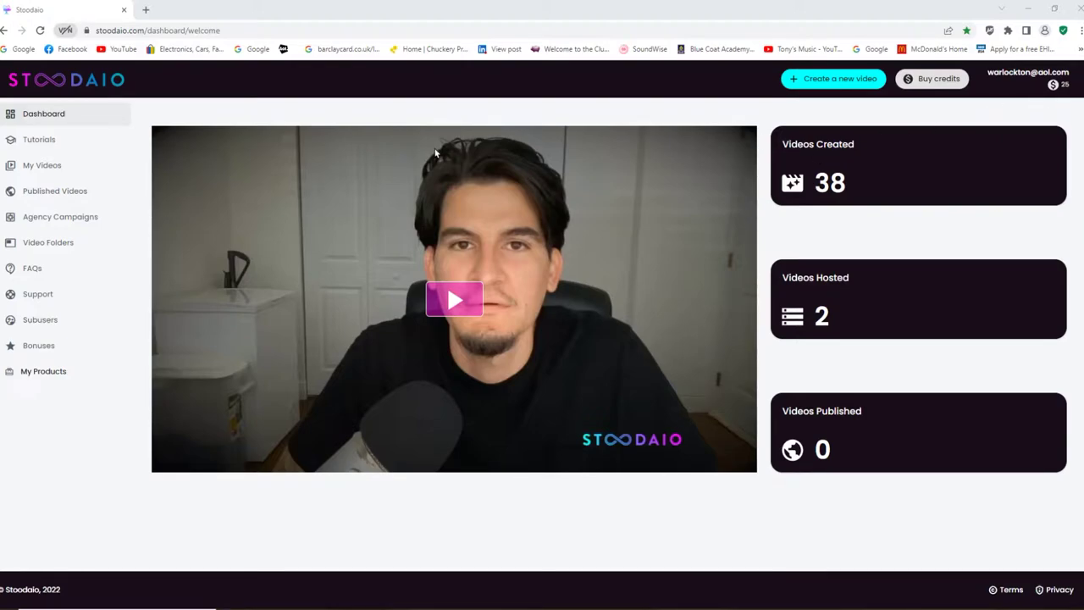
# Find the video "How To look after your pet cat" among the created videos and open its details page.
pyautogui.click(33, 168)
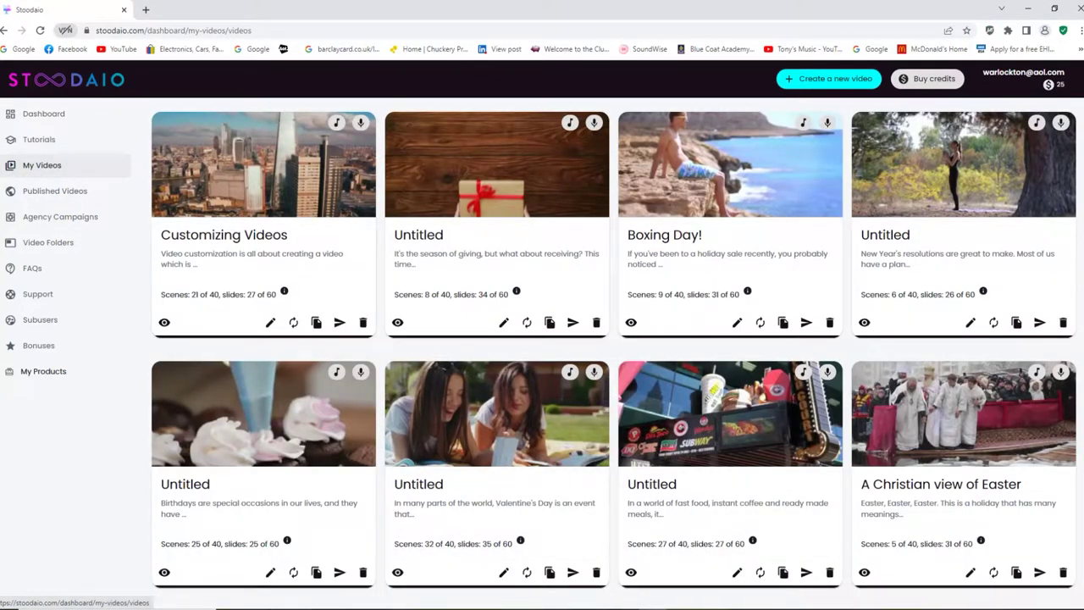
pyautogui.scroll(-13, 542, 335)
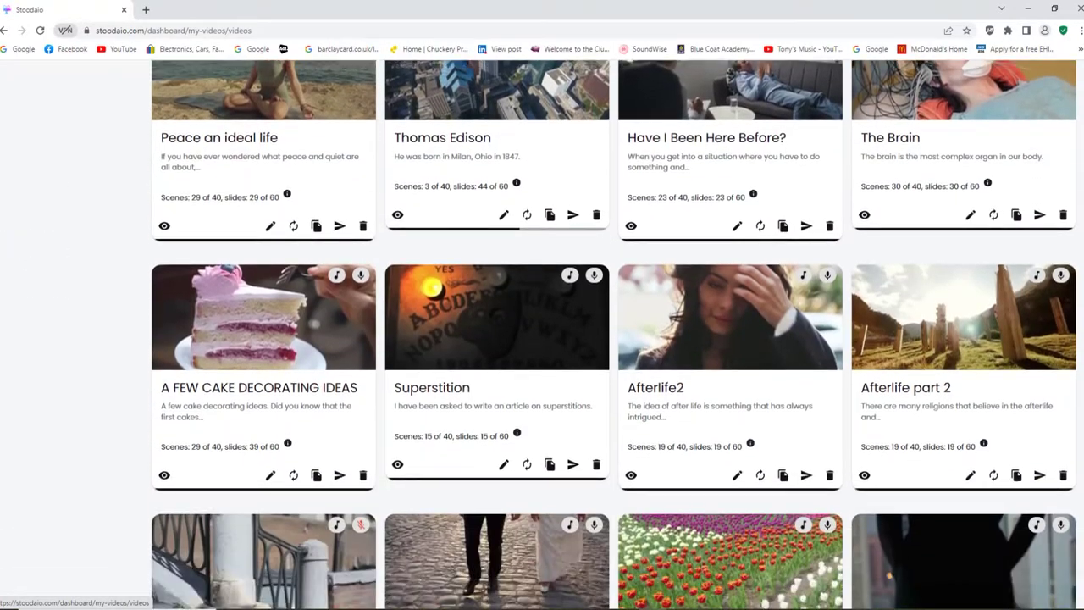
pyautogui.scroll(-11, 1079, 547)
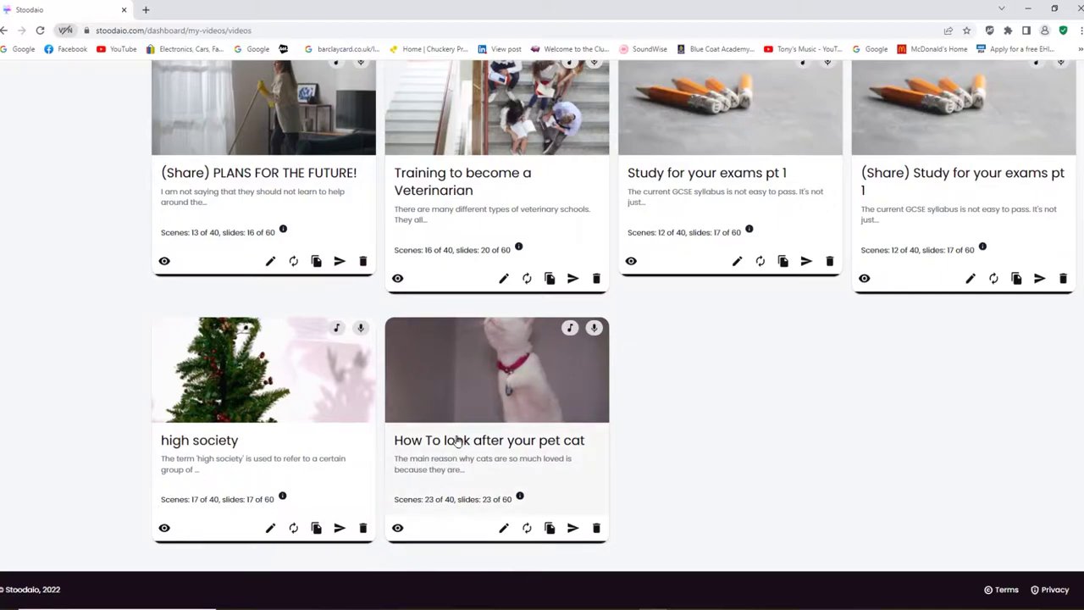
pyautogui.click(483, 391)
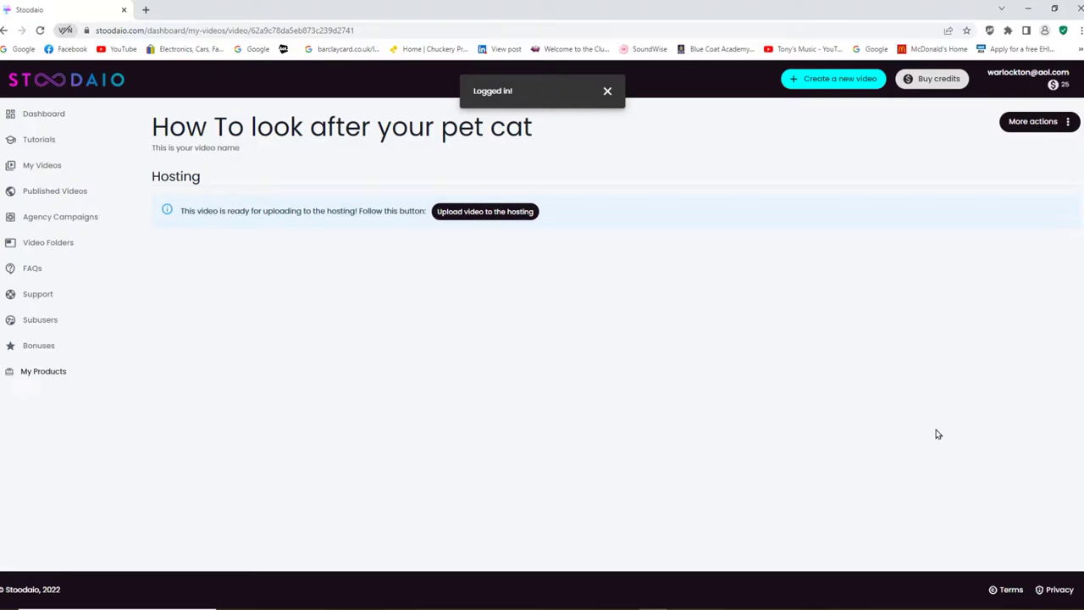
# Return to the list of created videos and open "How To look after your pet cat" for editing.
pyautogui.click(54, 115)
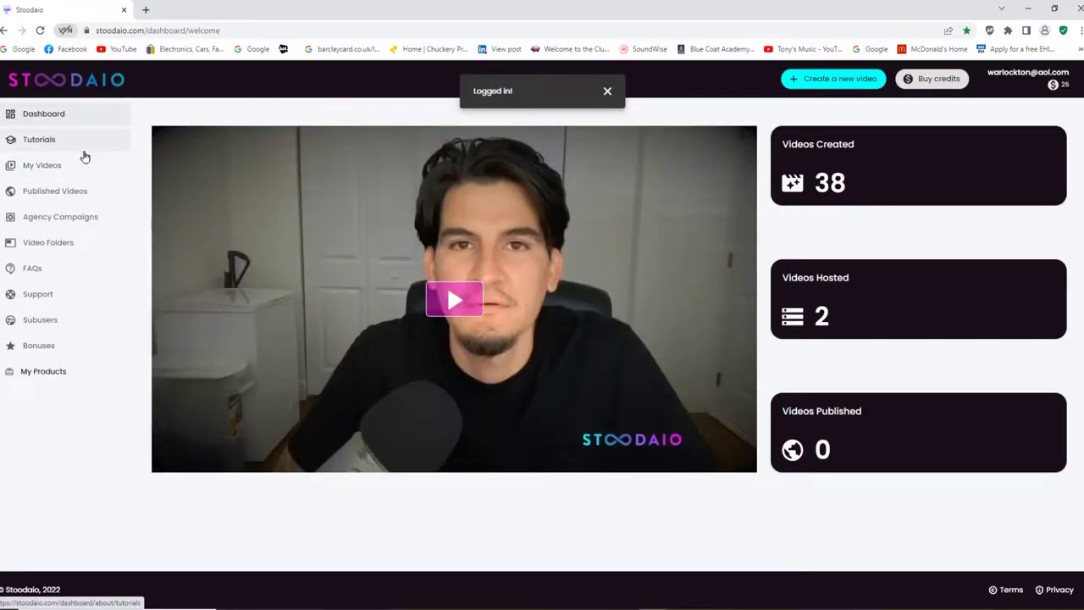
pyautogui.click(82, 160)
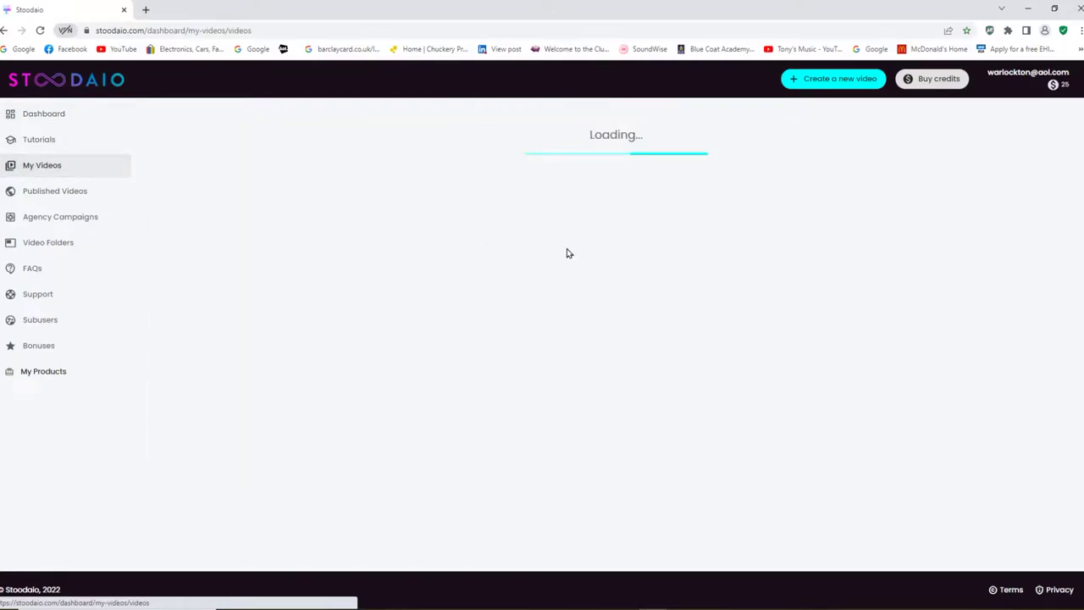
pyautogui.scroll(-15, 756, 330)
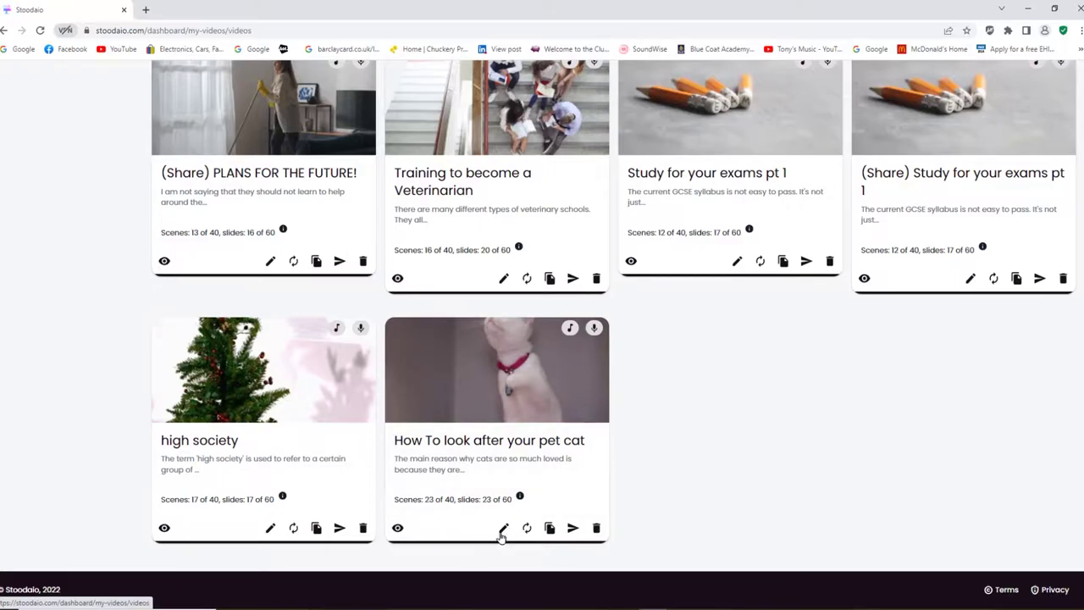
pyautogui.click(503, 528)
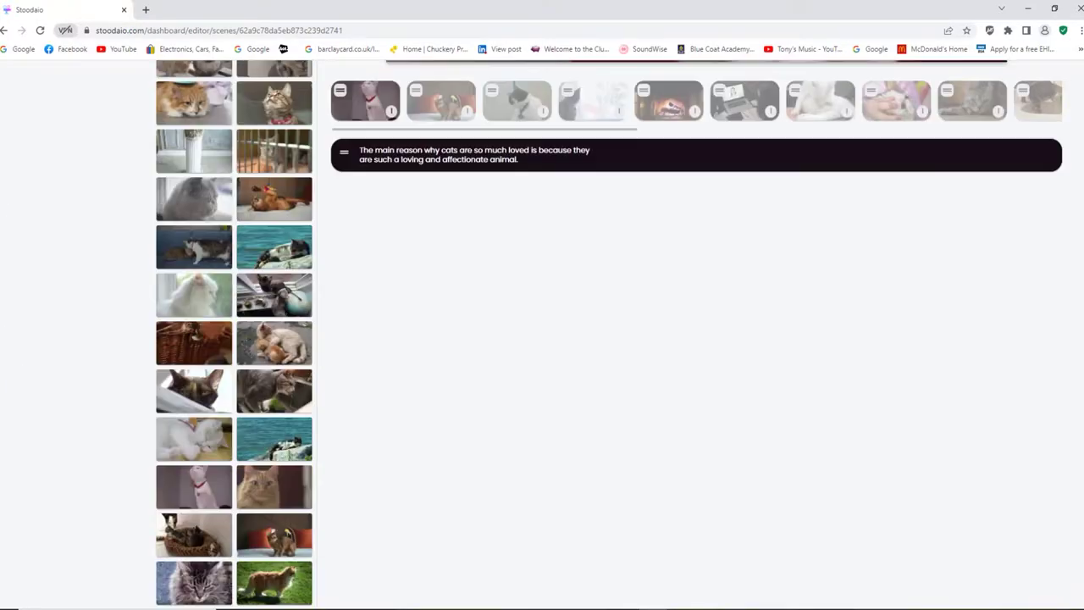
# Look through the pet cat video's scene thumbnails from the first scene to the last.
pyautogui.scroll(-6, 419, 151)
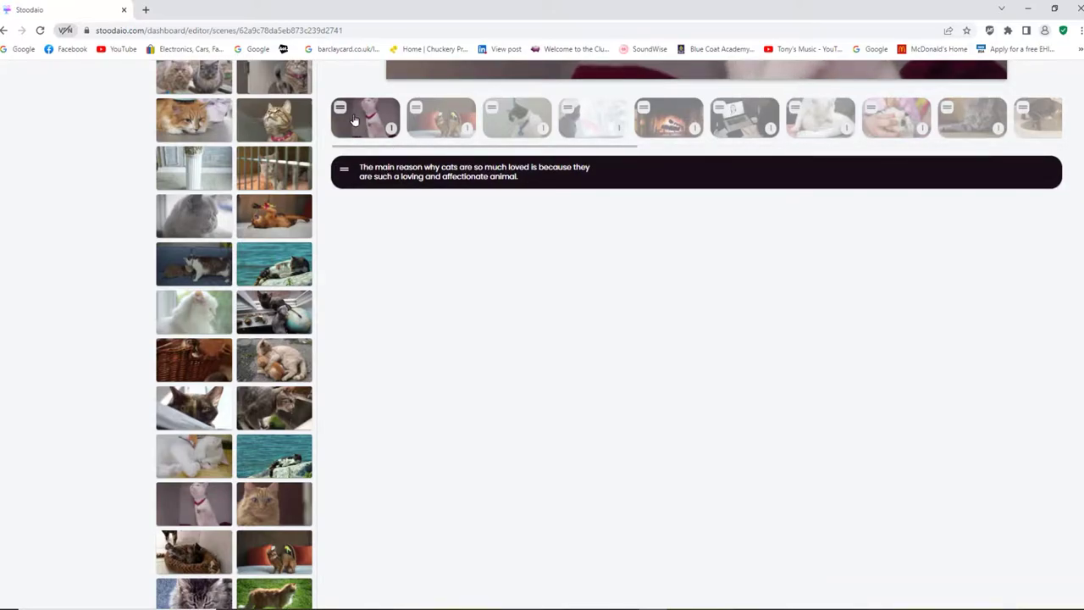
pyautogui.moveTo(568, 146); pyautogui.dragTo(492, 165)
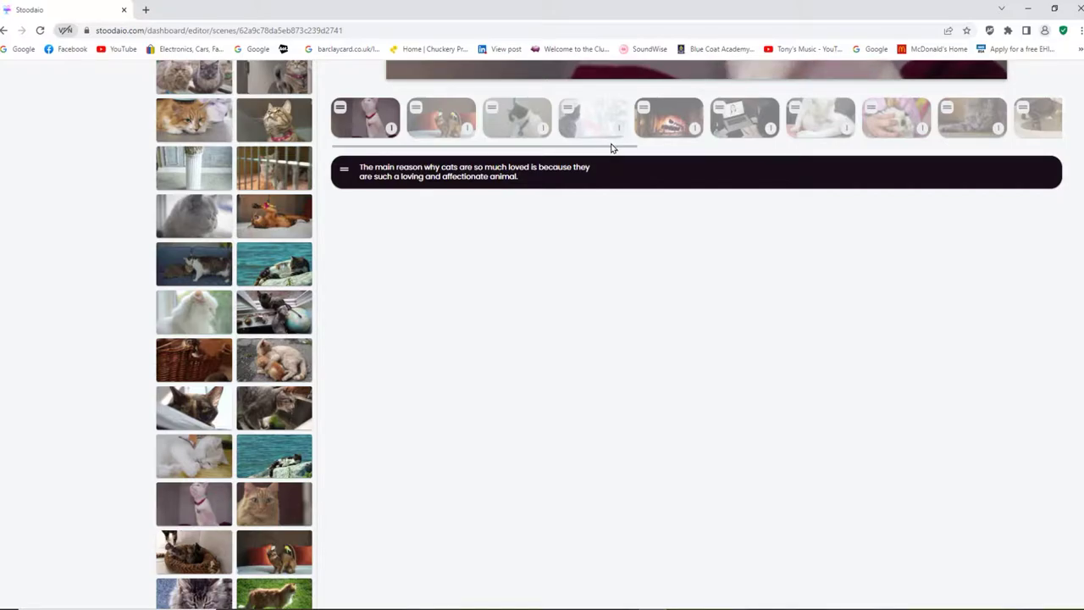
pyautogui.moveTo(604, 142); pyautogui.dragTo(639, 148)
pyautogui.moveTo(682, 177); pyautogui.dragTo(1044, 230)
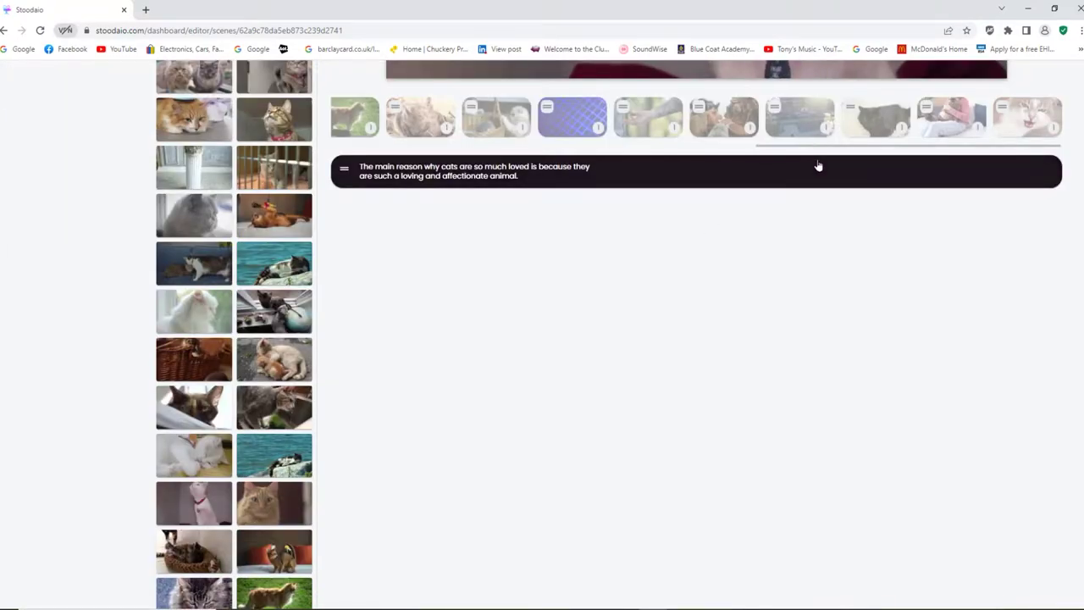
pyautogui.moveTo(820, 150); pyautogui.dragTo(361, 150)
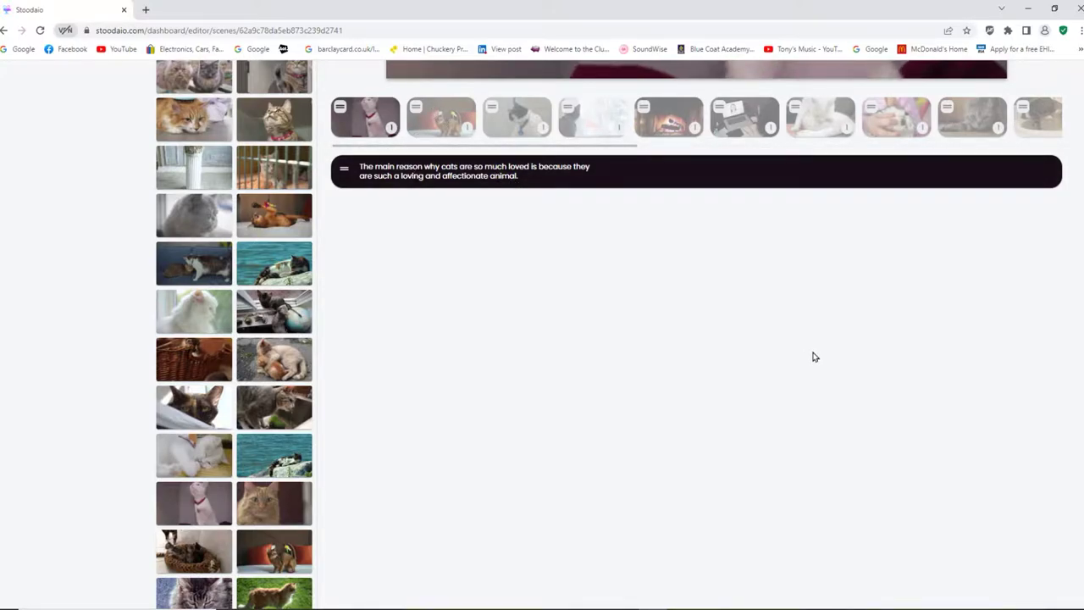
pyautogui.scroll(5, 832, 353)
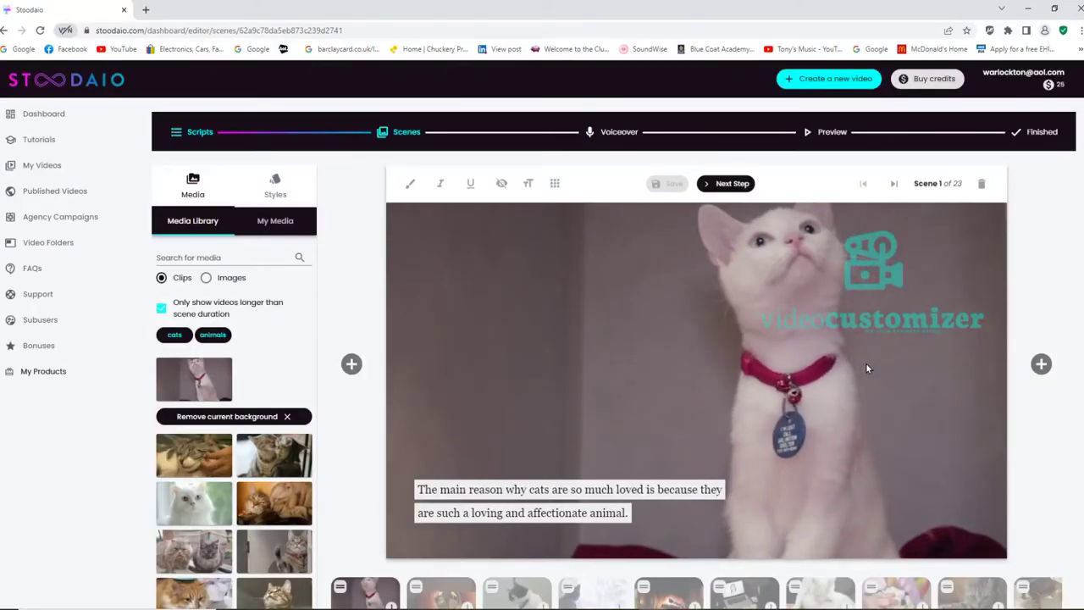
# Go back to the list of created videos and reopen "How To look after your pet cat" in the scene editor.
pyautogui.click(39, 165)
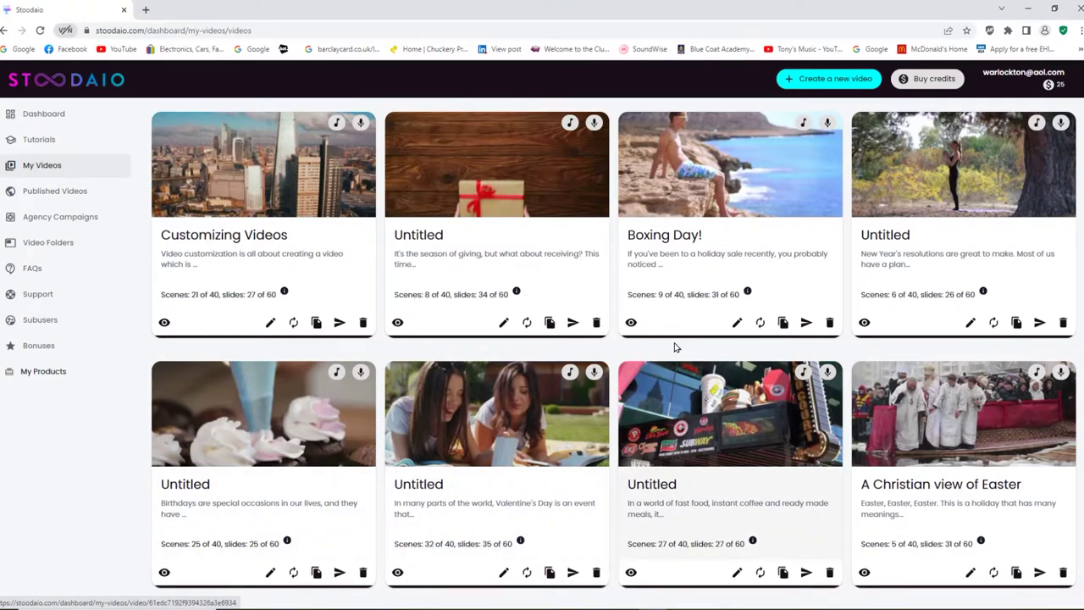
pyautogui.scroll(-15, 711, 415)
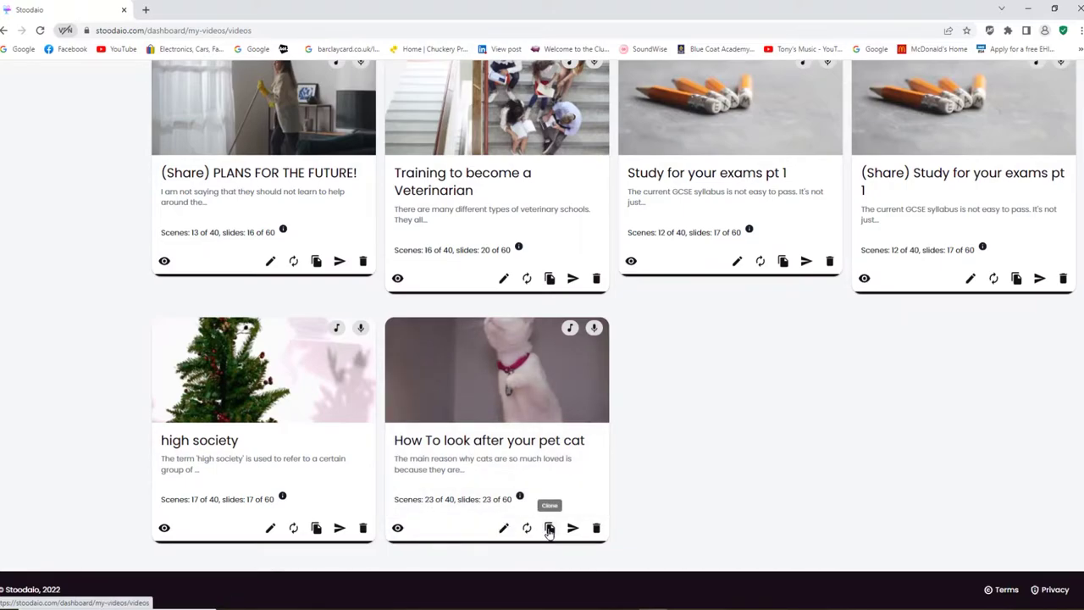
pyautogui.click(503, 528)
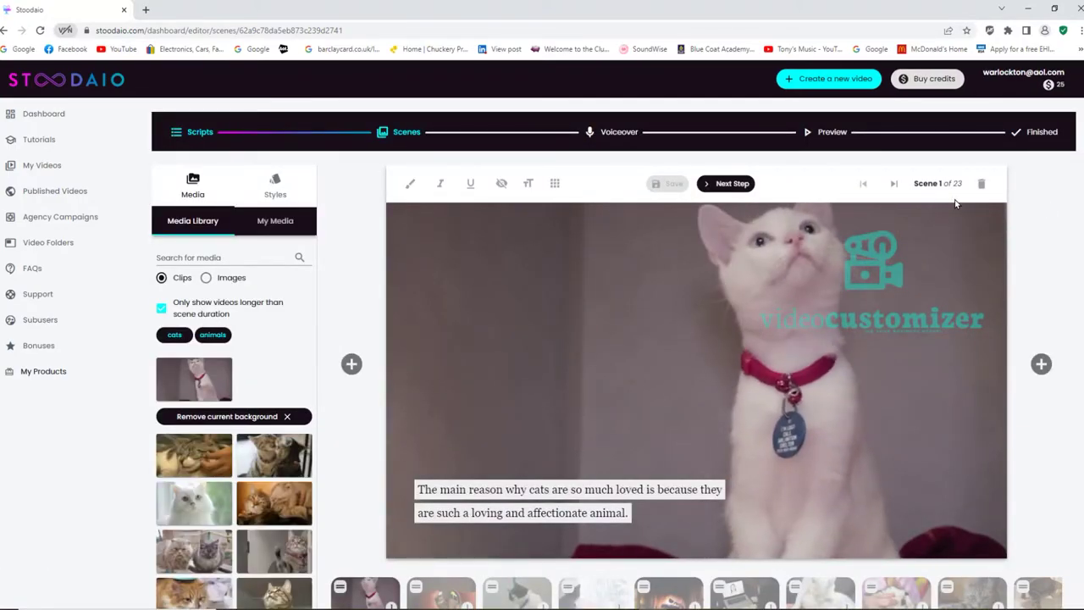
# Proceed to the preview stage, skipping the voiceover, and briefly play the pet cat video.
pyautogui.click(736, 187)
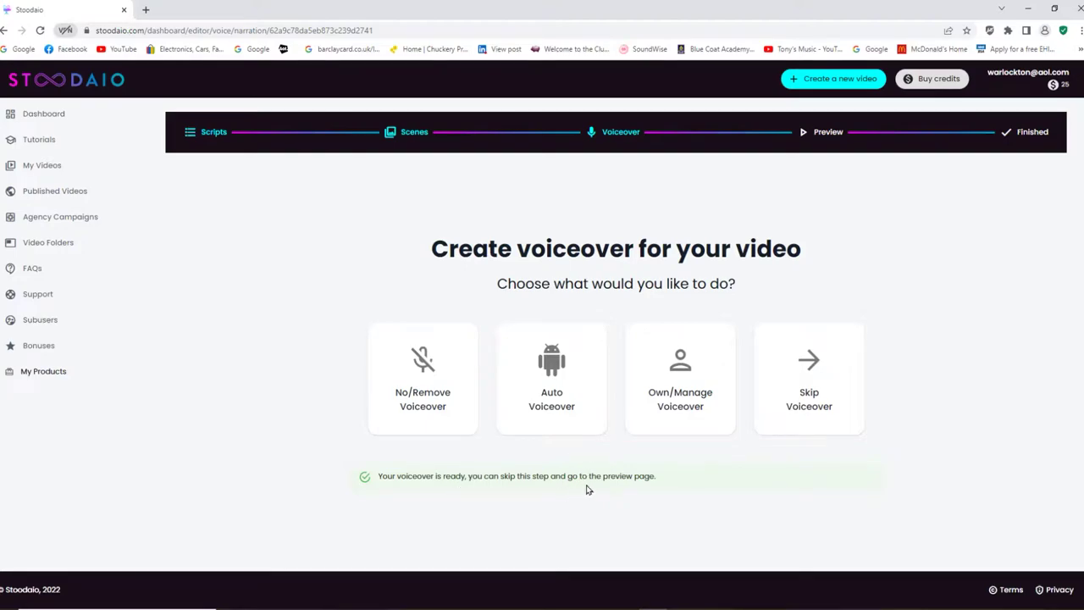
pyautogui.click(813, 403)
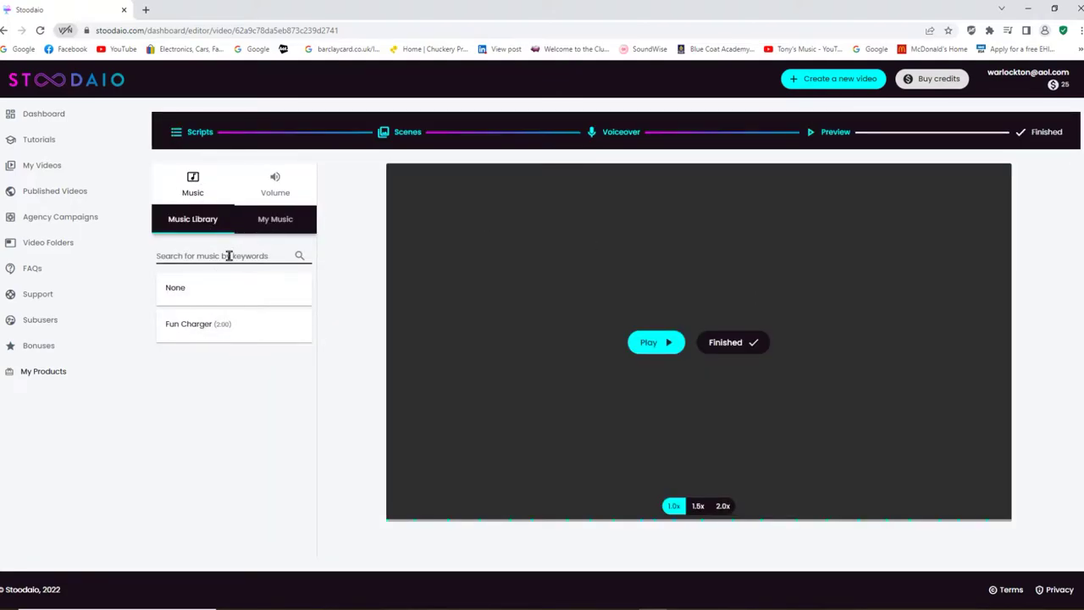
pyautogui.click(217, 331)
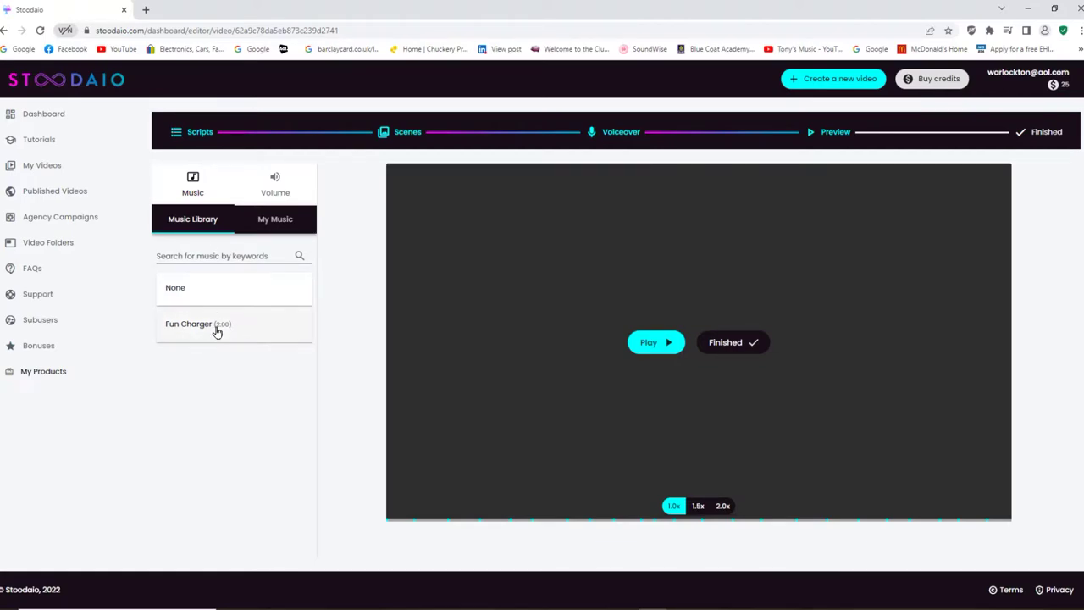
pyautogui.click(661, 354)
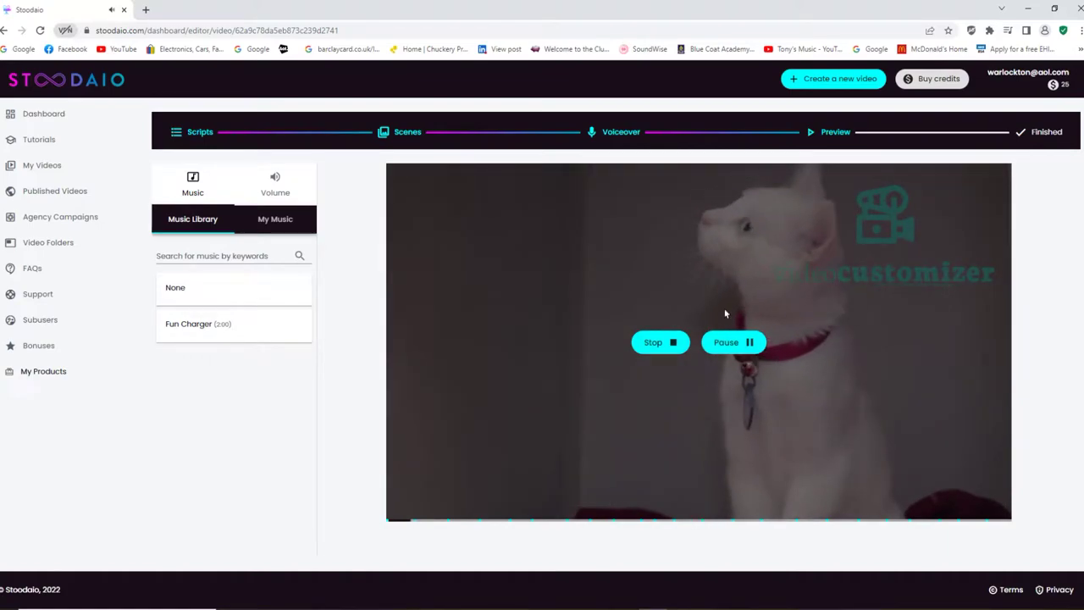
pyautogui.click(654, 342)
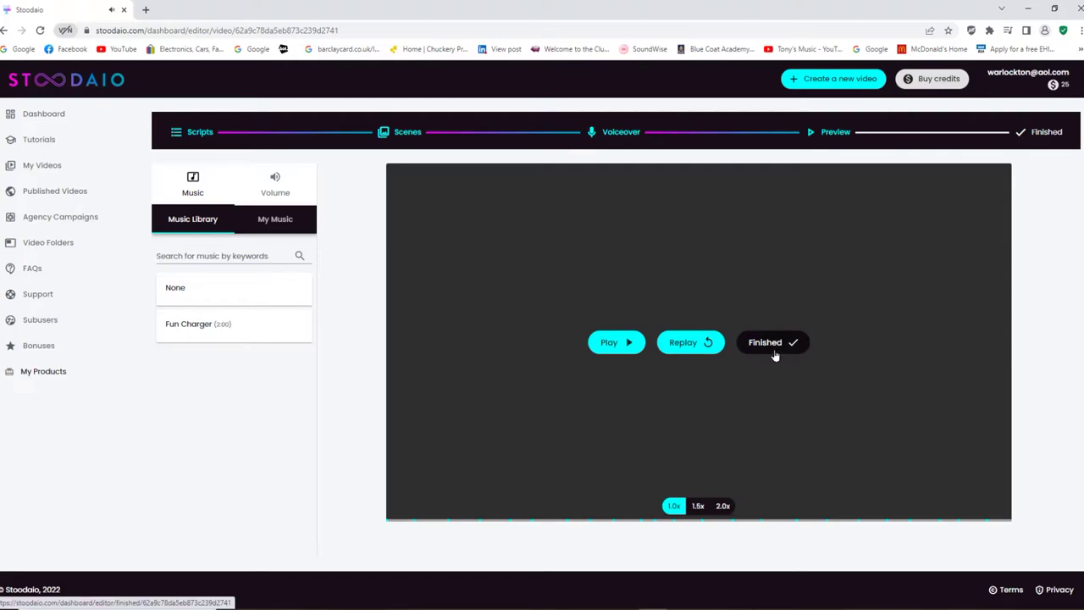
# Mark the video as finished and try to download it, reloading the video creation page after the crash.
pyautogui.click(772, 345)
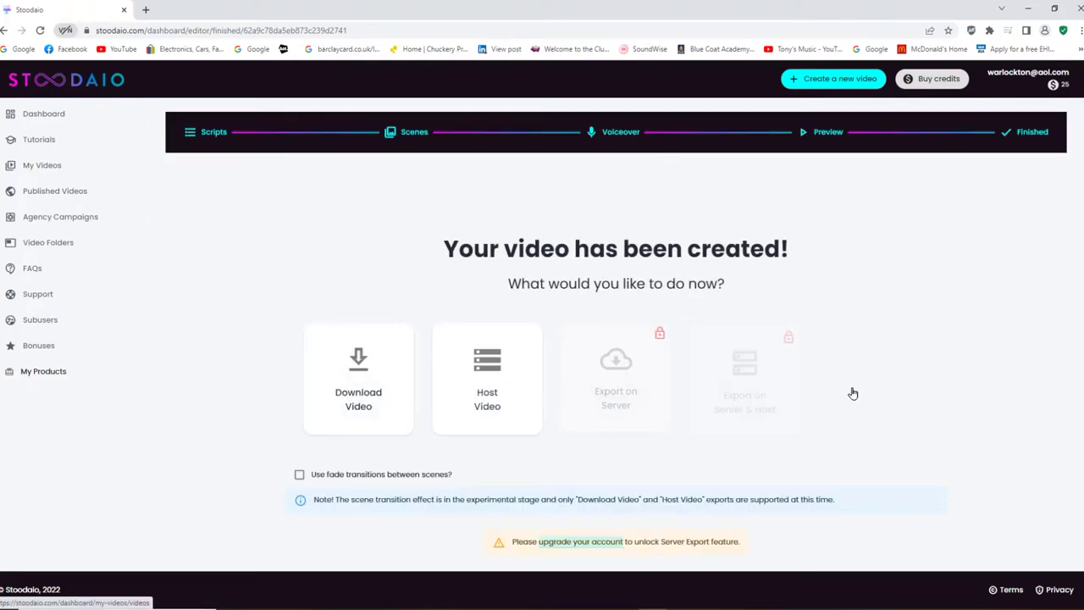
pyautogui.click(360, 388)
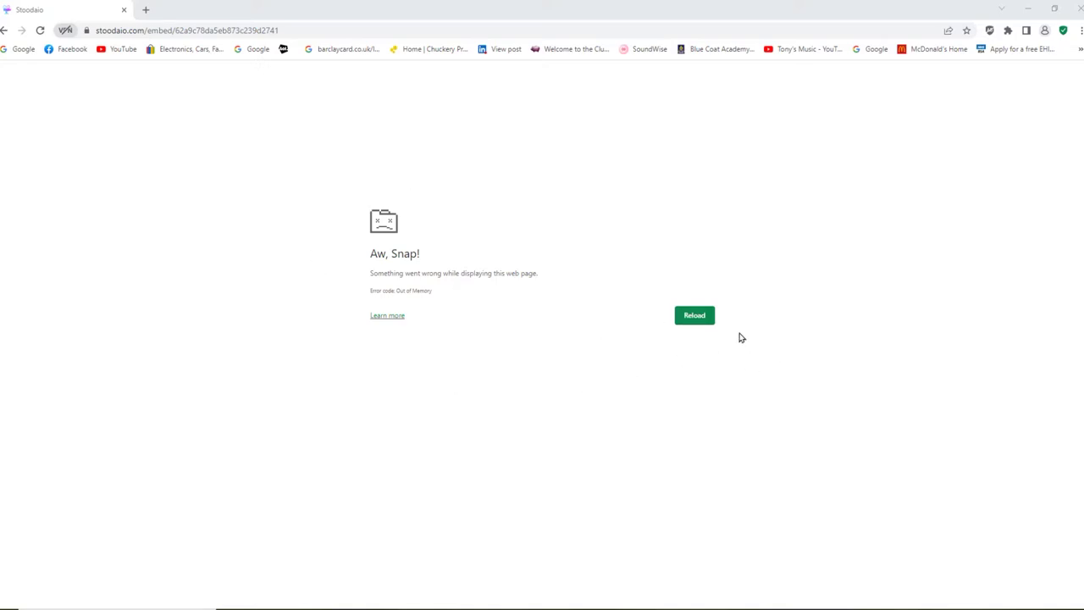
pyautogui.click(695, 321)
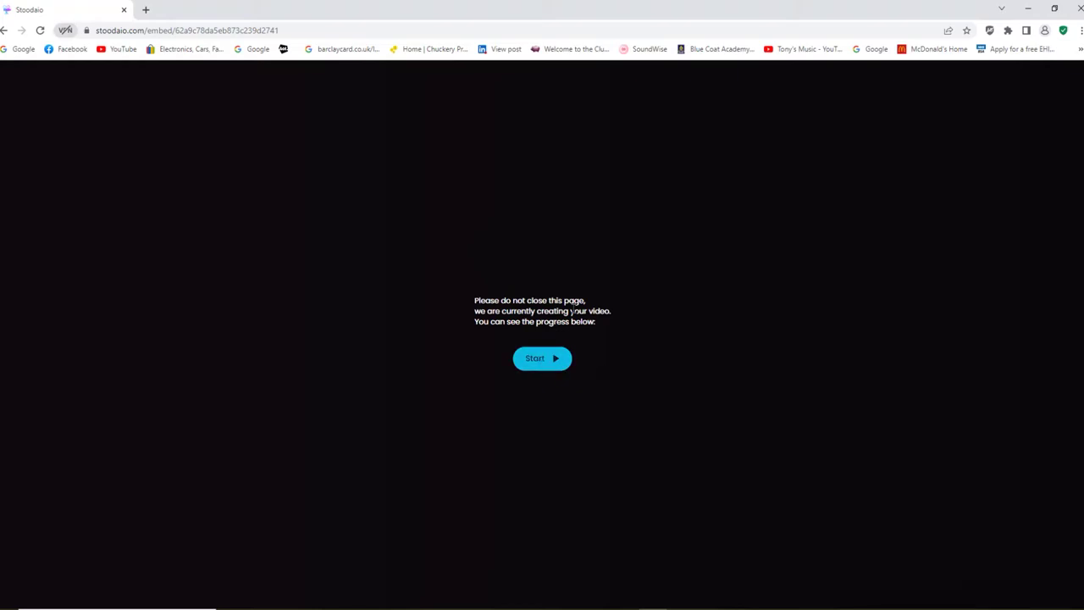
# Leave the video creation page and open "How To look after your pet cat" for editing from the created videos.
pyautogui.click(5, 30)
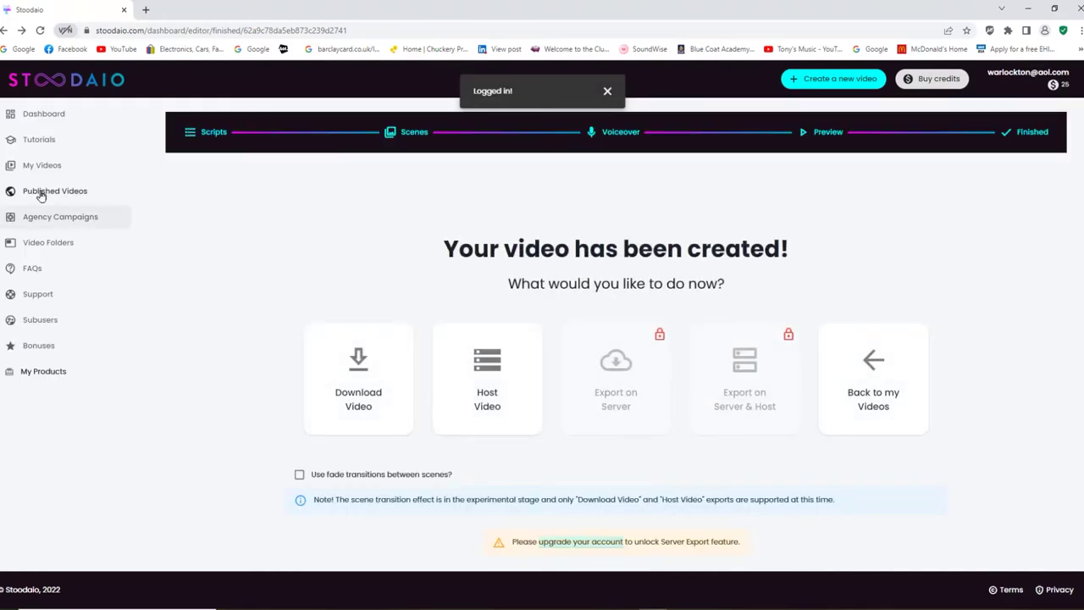
pyautogui.click(47, 165)
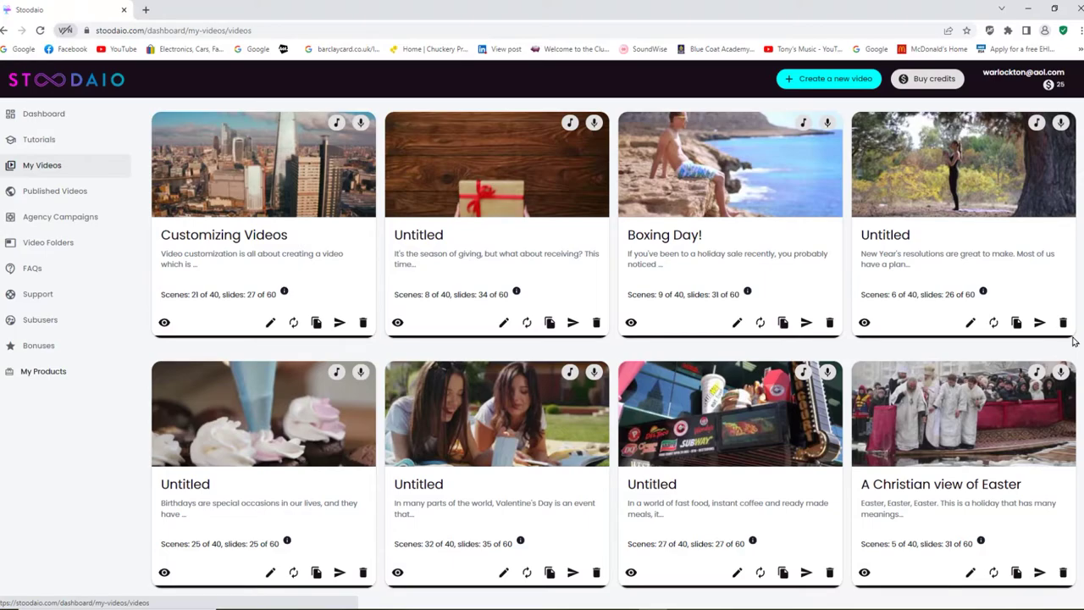
pyautogui.scroll(-15, 1074, 341)
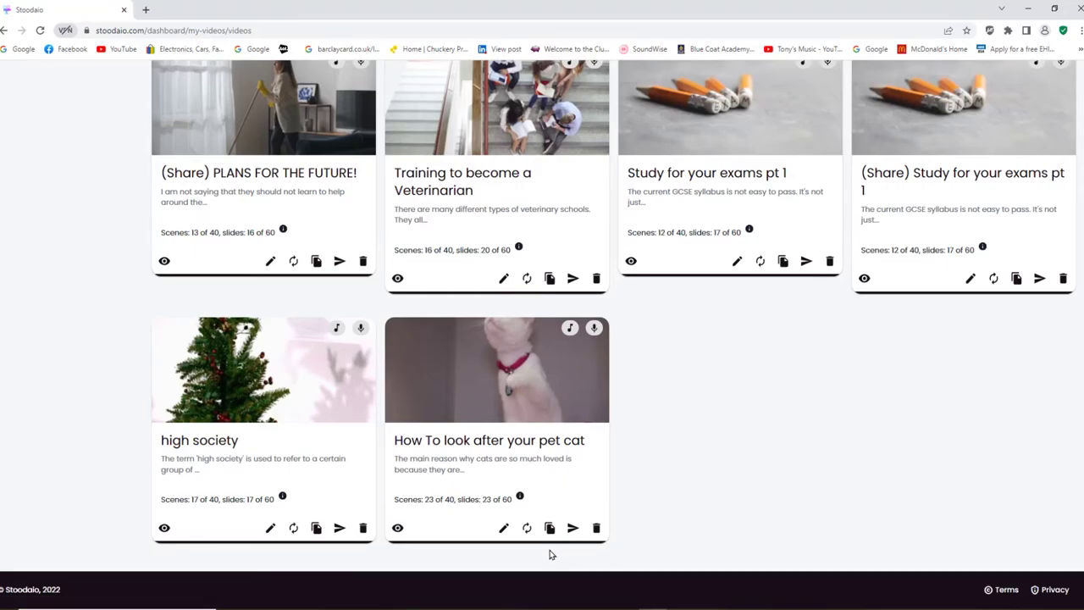
pyautogui.click(503, 528)
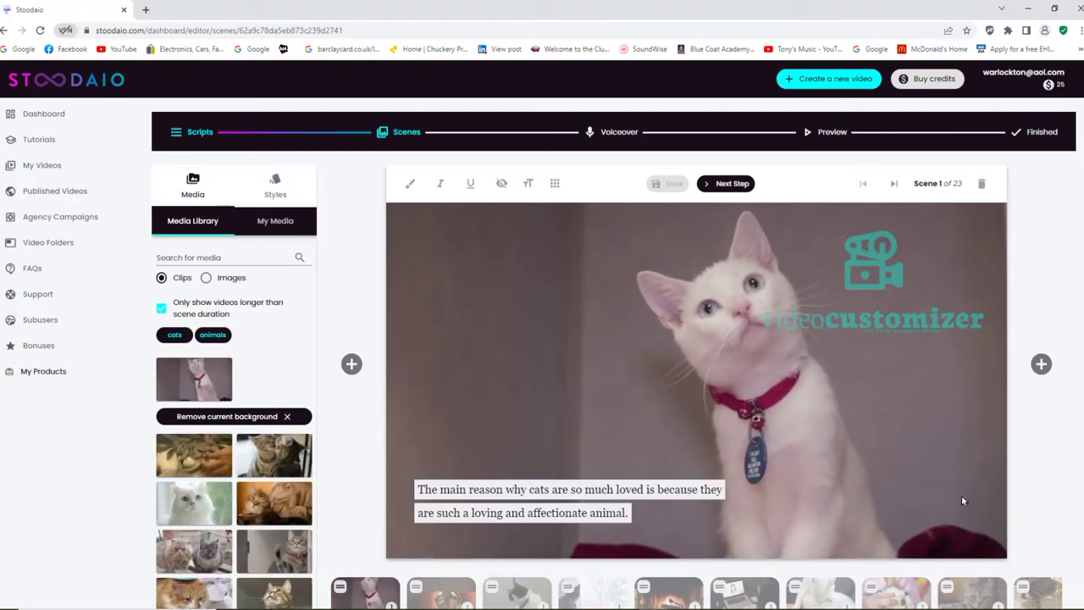
# Delete the last scene, scene 23, about stubborn cats needing force to eat or drink.
pyautogui.scroll(-10, 833, 389)
pyautogui.scroll(10, 893, 387)
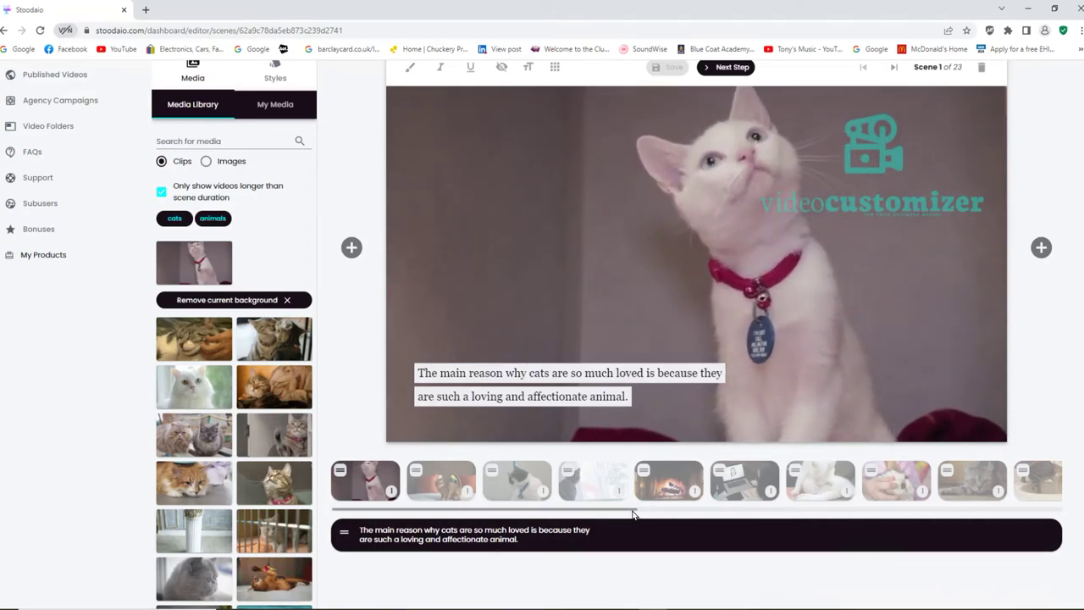
pyautogui.moveTo(634, 511); pyautogui.dragTo(1063, 538)
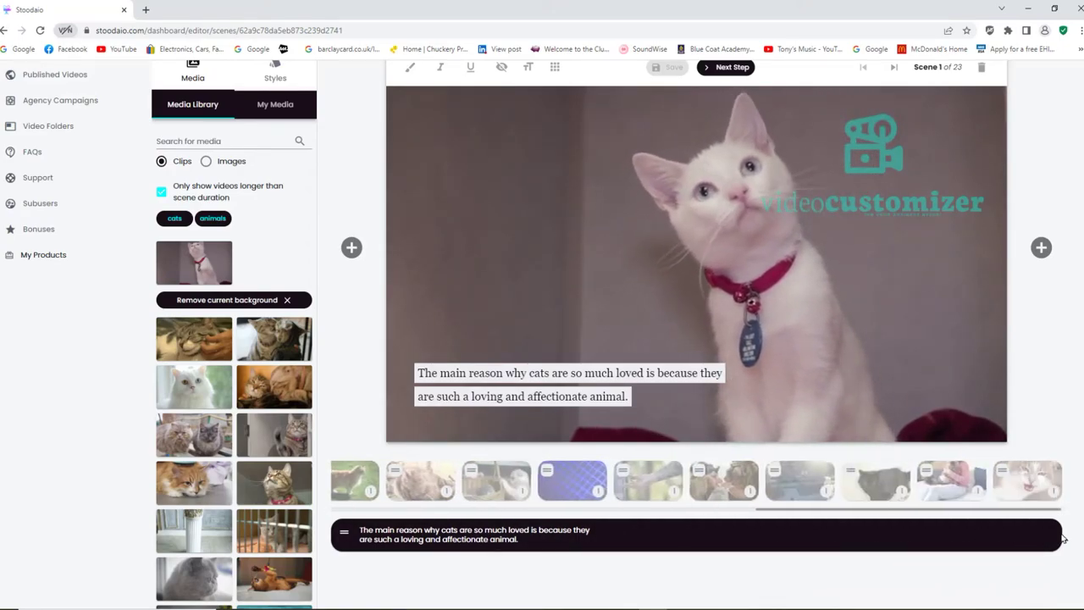
pyautogui.click(1045, 486)
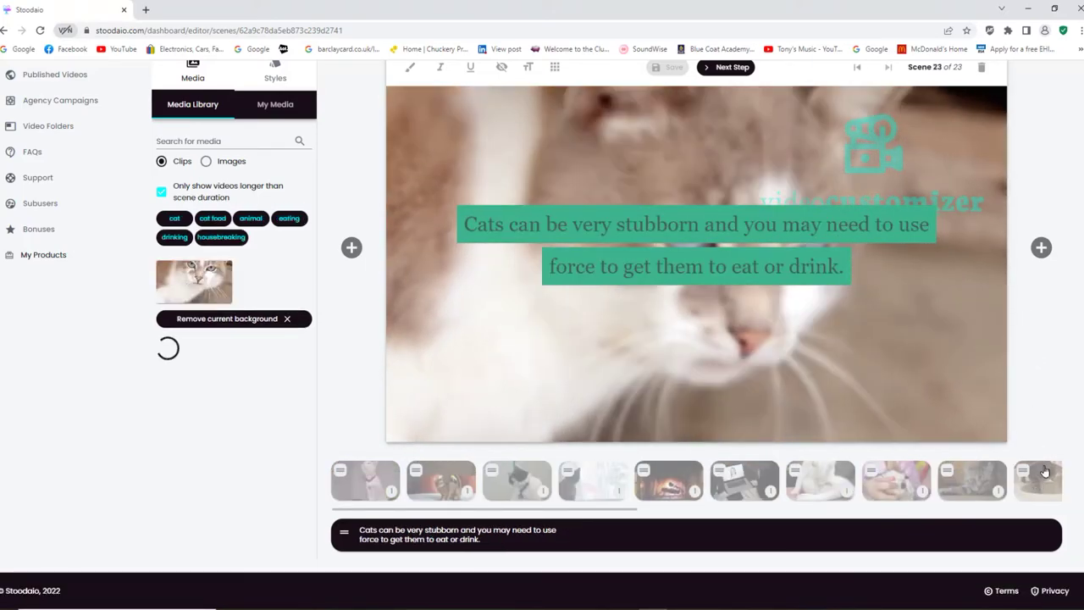
pyautogui.moveTo(592, 510); pyautogui.dragTo(1072, 509)
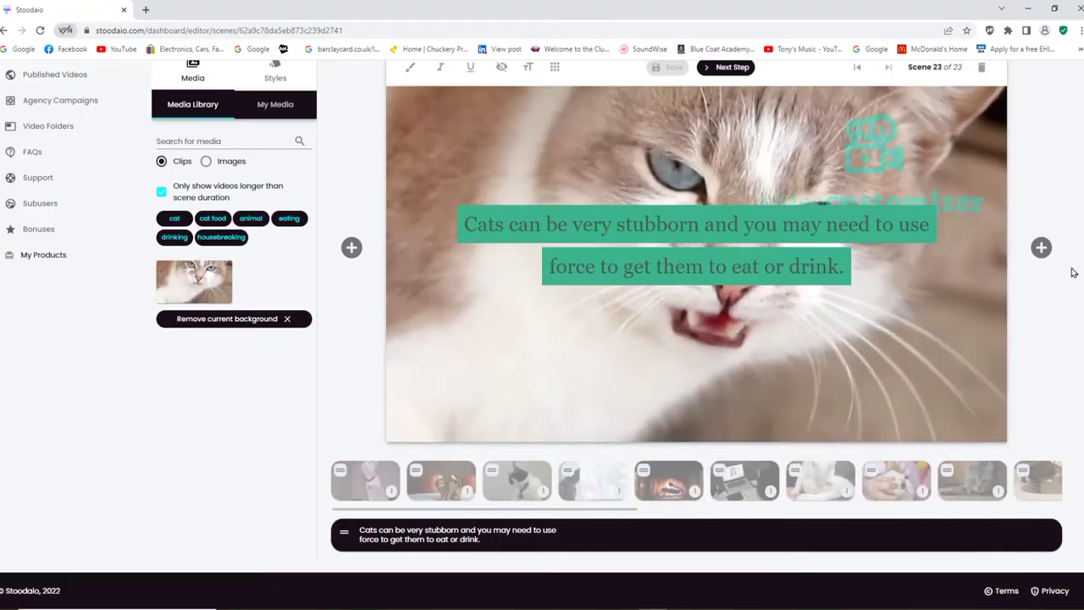
pyautogui.click(981, 67)
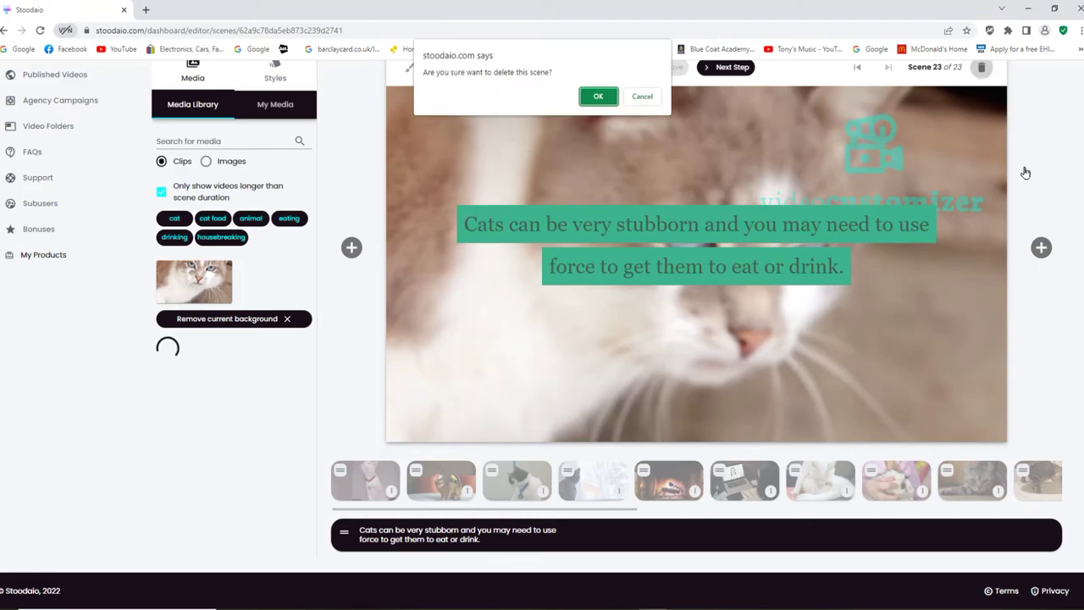
pyautogui.click(598, 98)
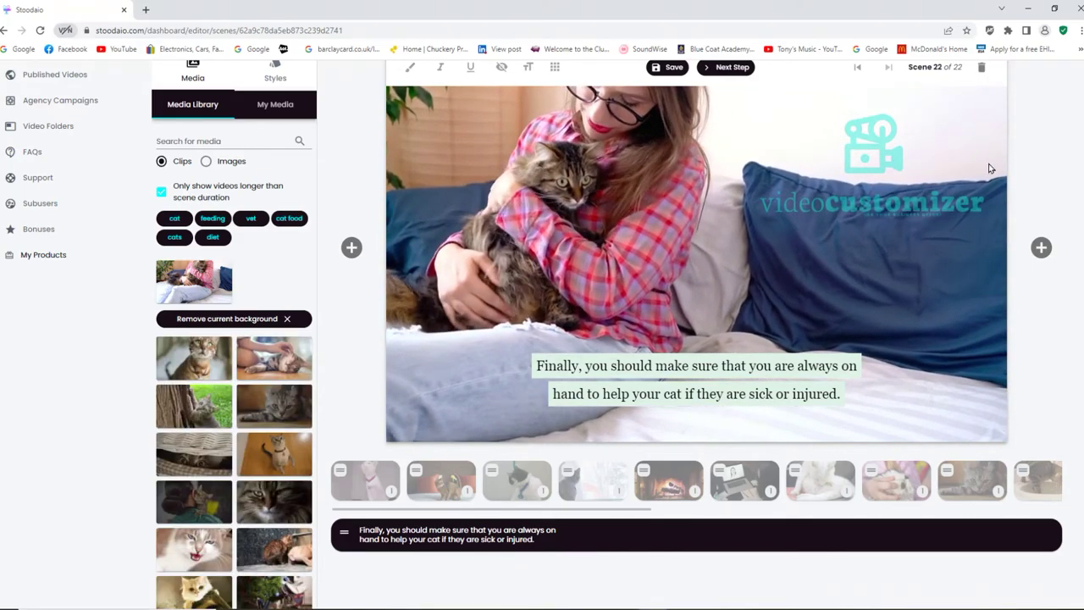
# Delete the last two scenes, scene 22 about sick or injured cats and scene 21 about which foods they prefer.
pyautogui.click(982, 68)
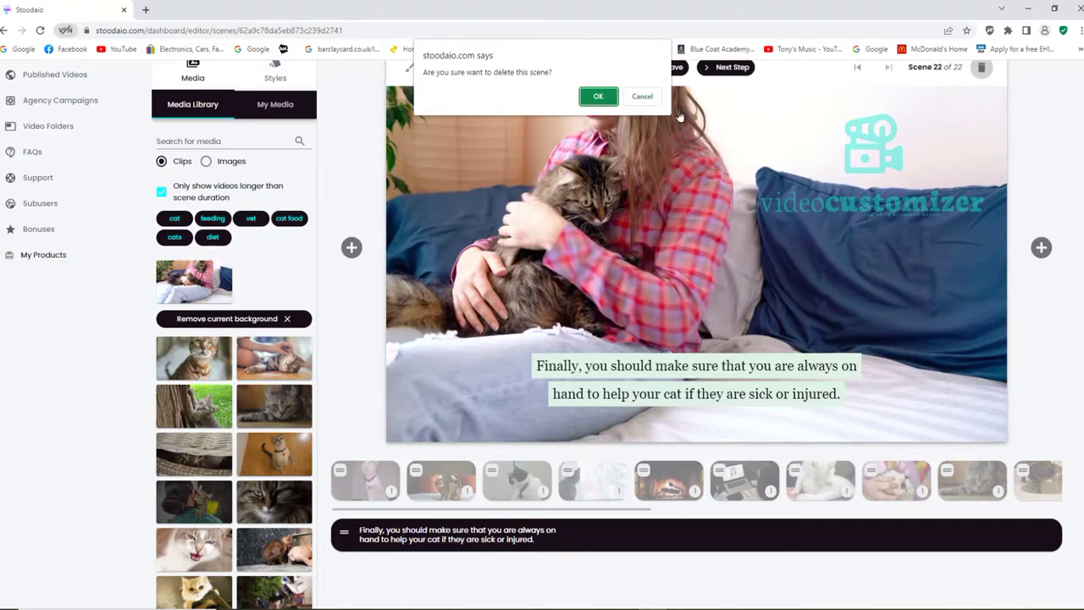
pyautogui.click(597, 97)
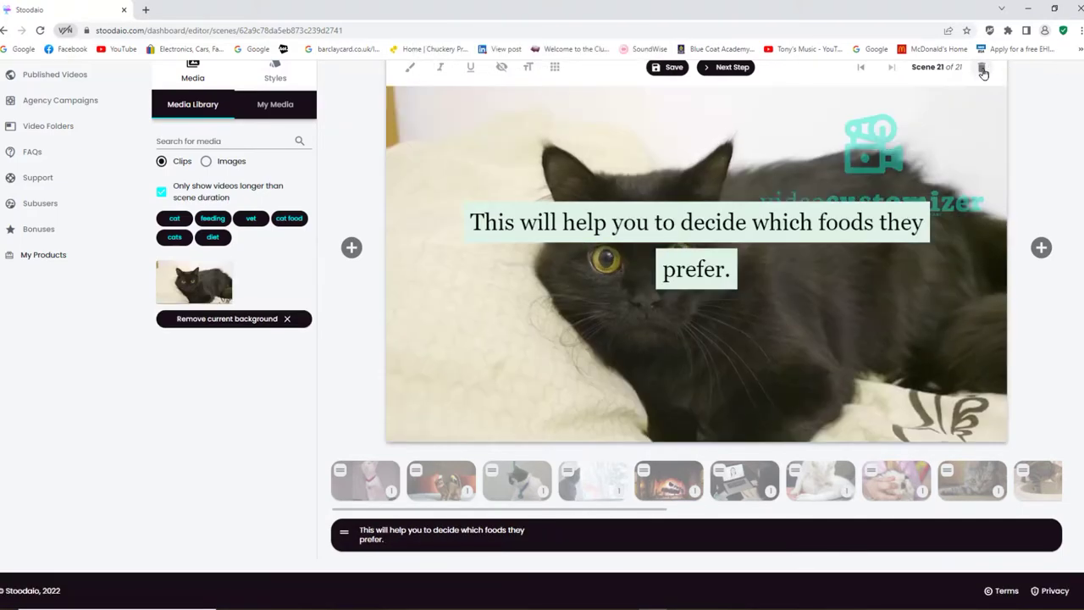
pyautogui.click(981, 69)
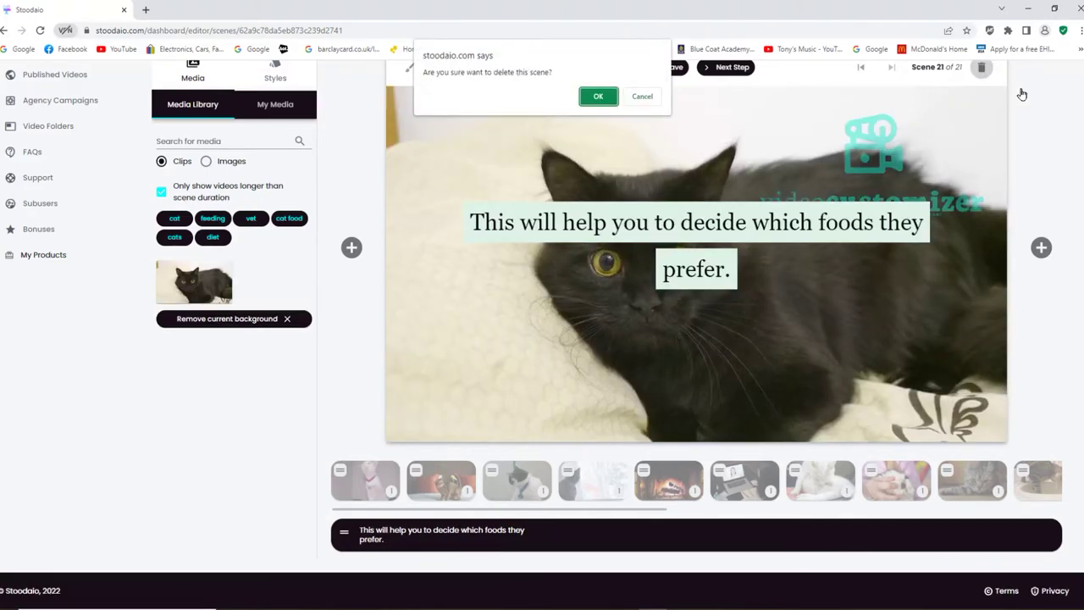
pyautogui.click(609, 102)
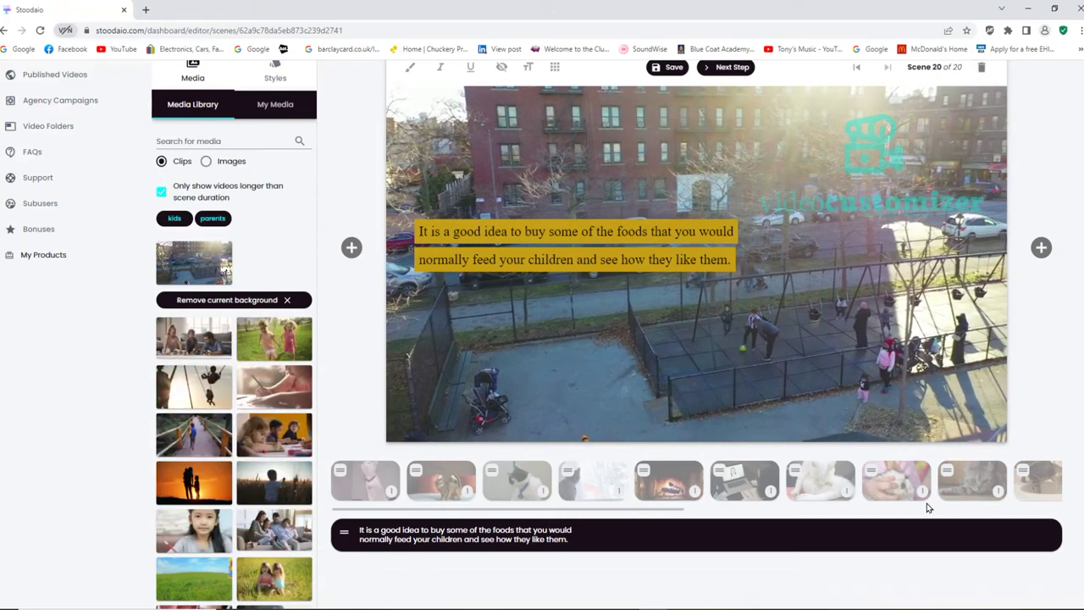
# Save the scene changes and proceed to the preview stage, skipping the voiceover.
pyautogui.click(730, 68)
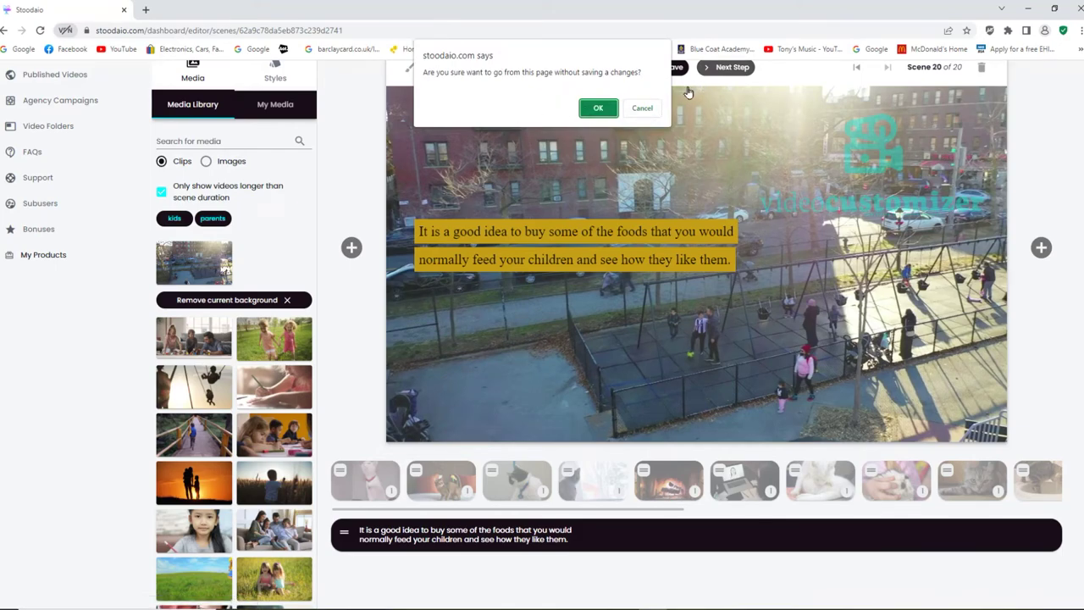
pyautogui.click(644, 107)
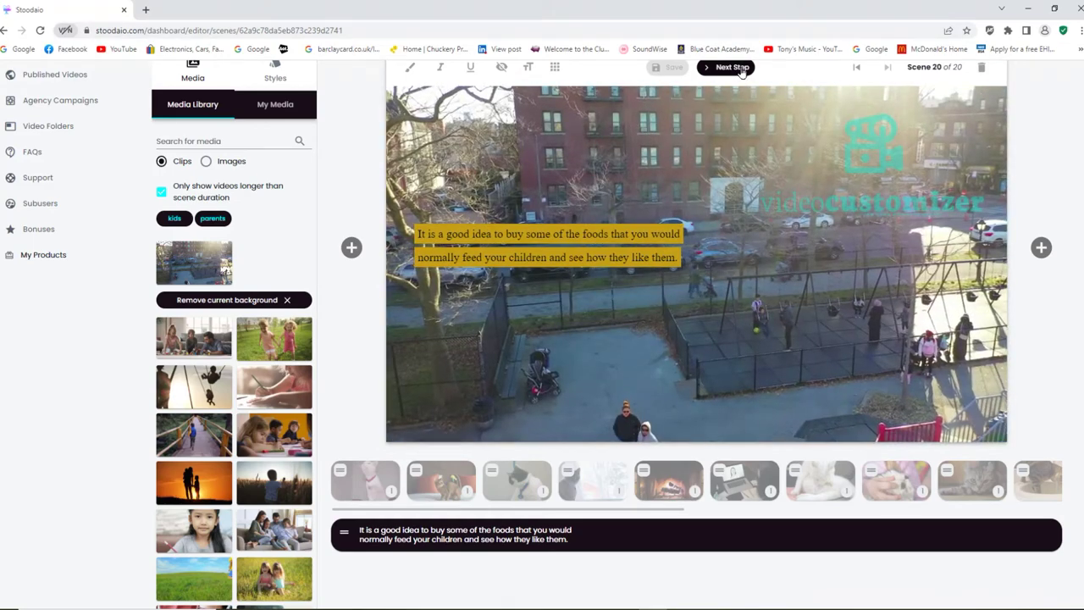
pyautogui.click(739, 70)
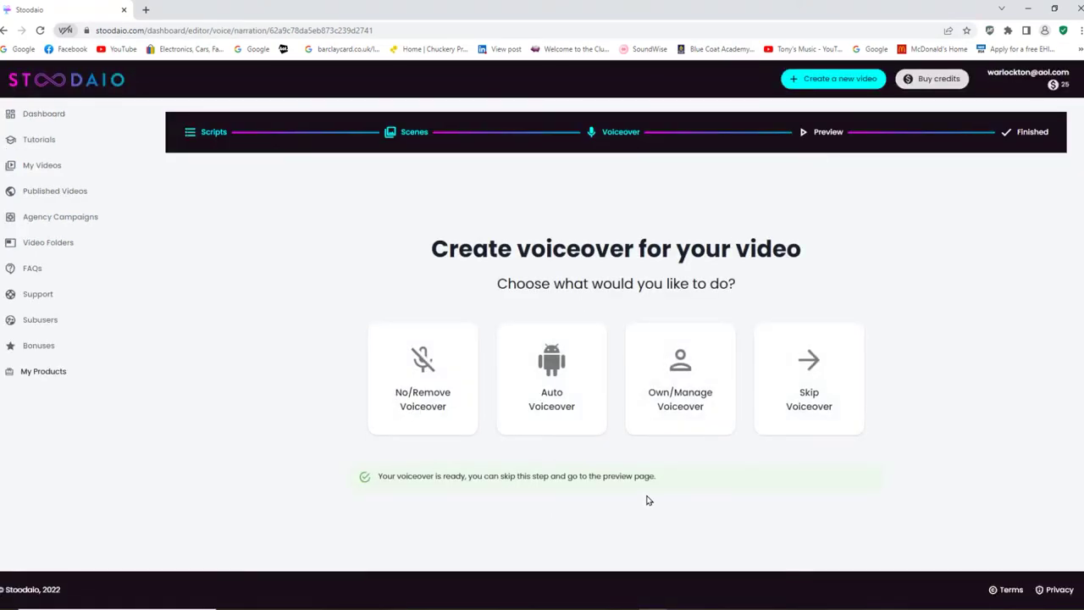
pyautogui.click(821, 399)
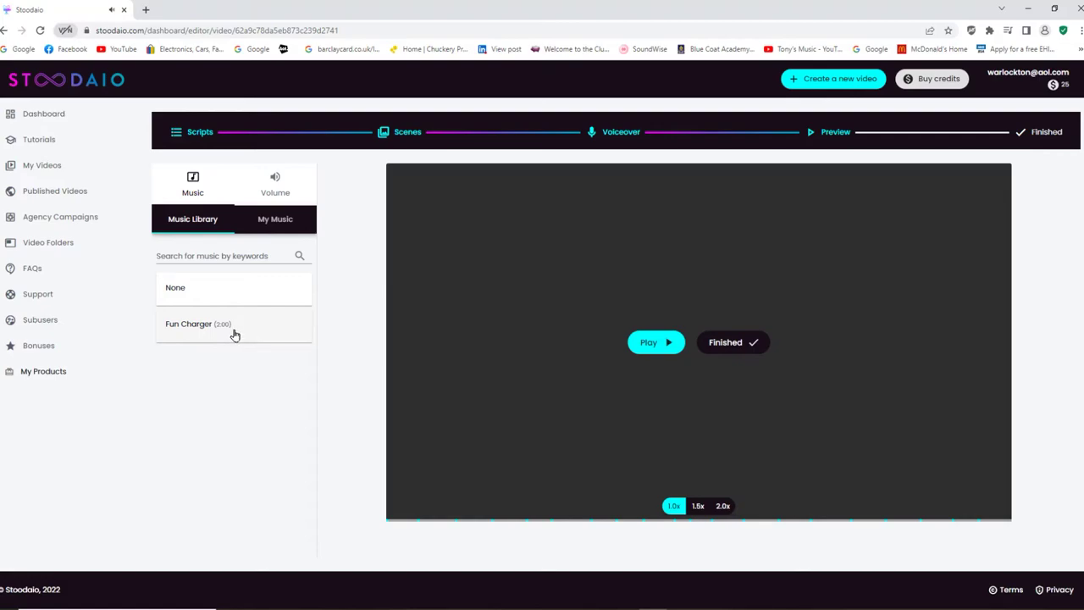
# Choose the Fun Charger music track, then mark the video as finished and download it.
pyautogui.click(194, 333)
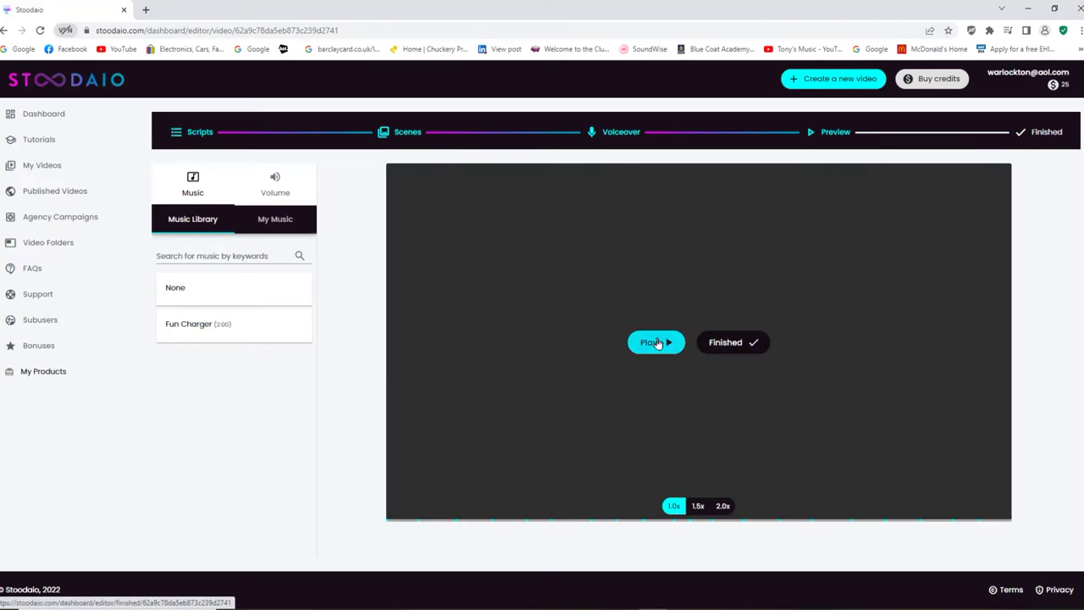
pyautogui.click(730, 348)
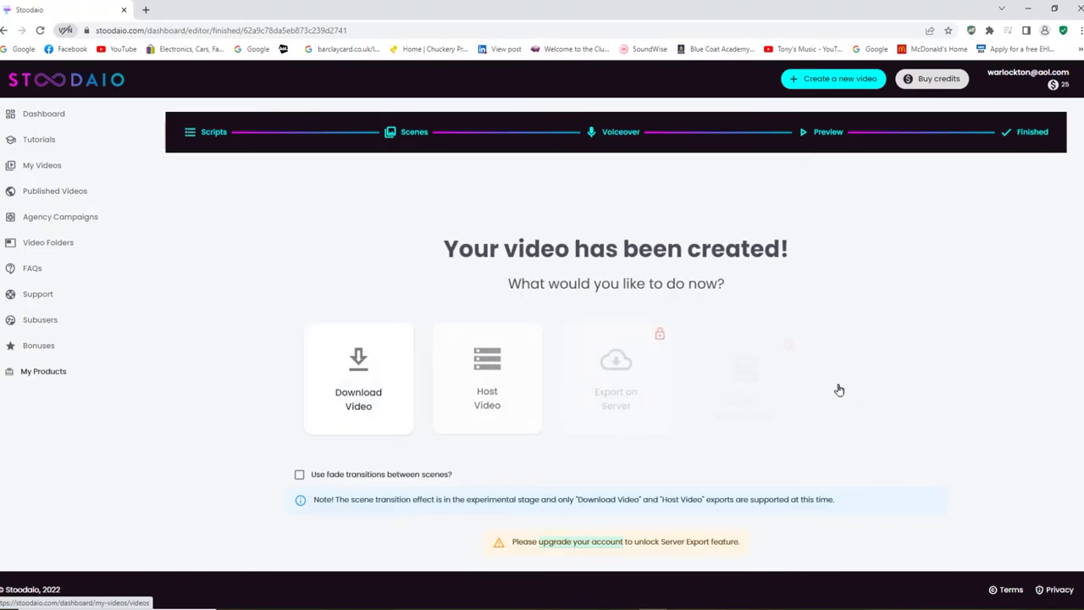
pyautogui.click(355, 367)
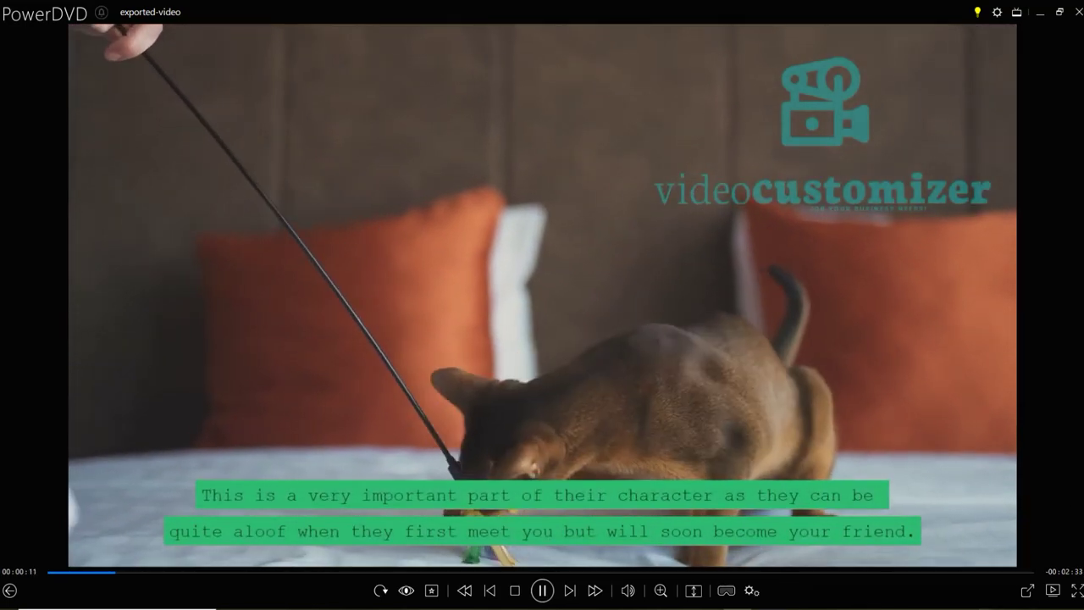
# Check the system speaker volume while the exported video plays in PowerDVD, and close the volume control.
pyautogui.click(985, 609)
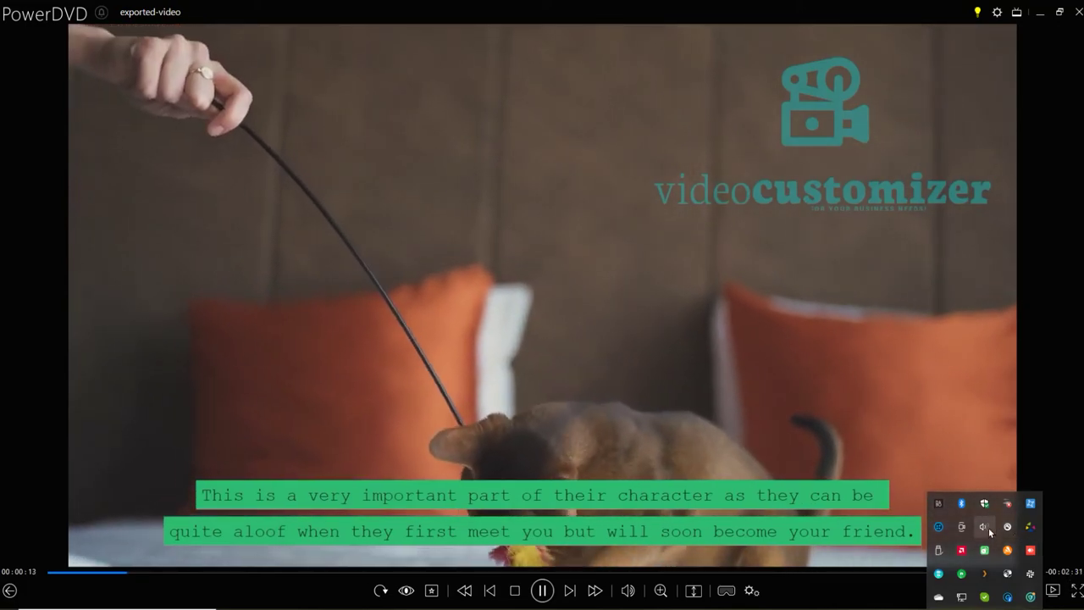
pyautogui.click(984, 527)
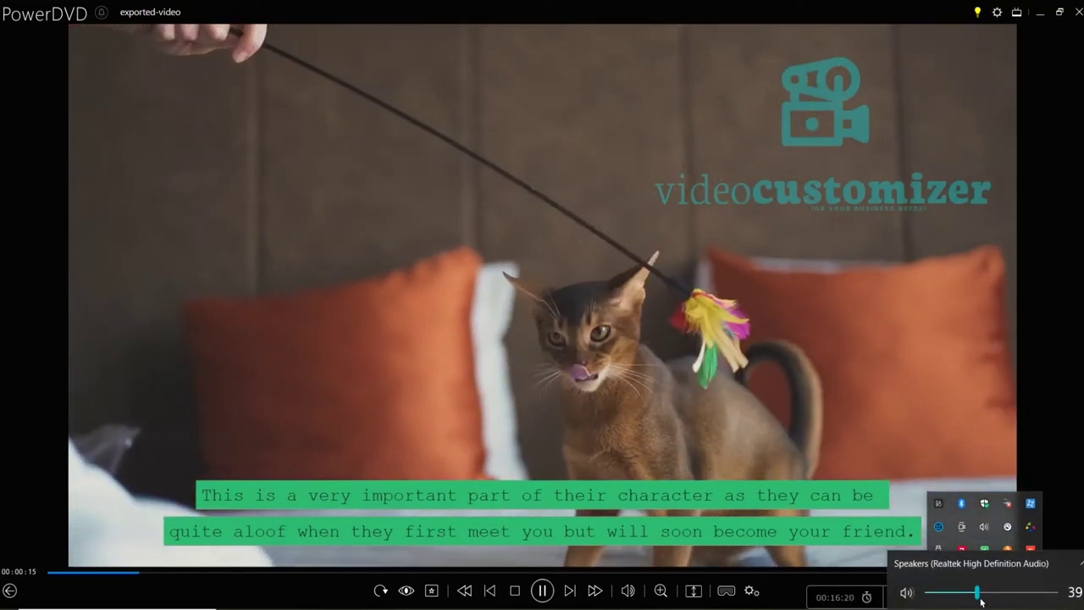
pyautogui.press('Escape')
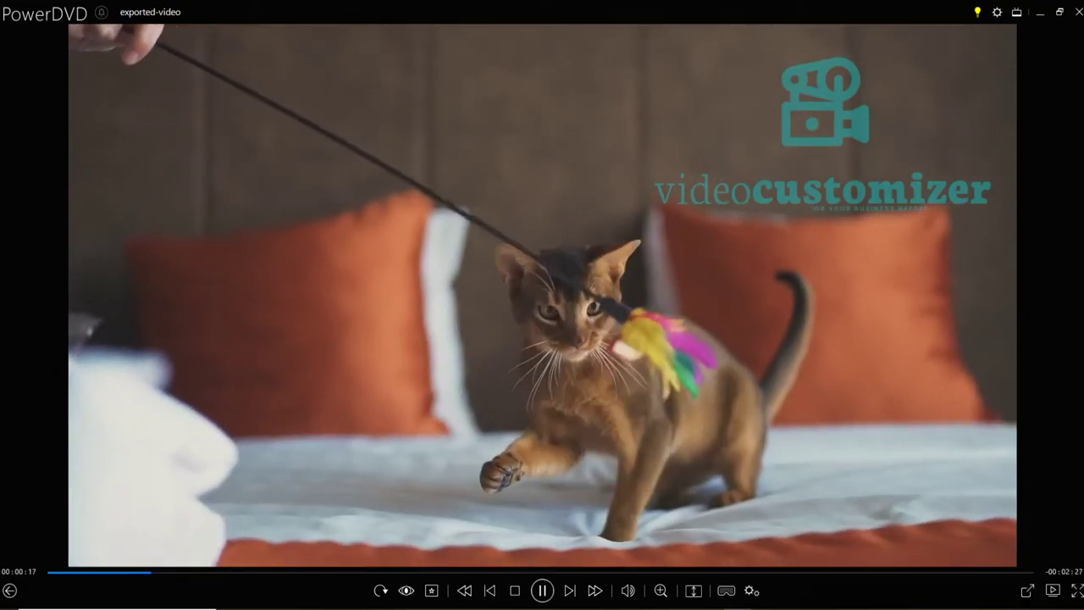